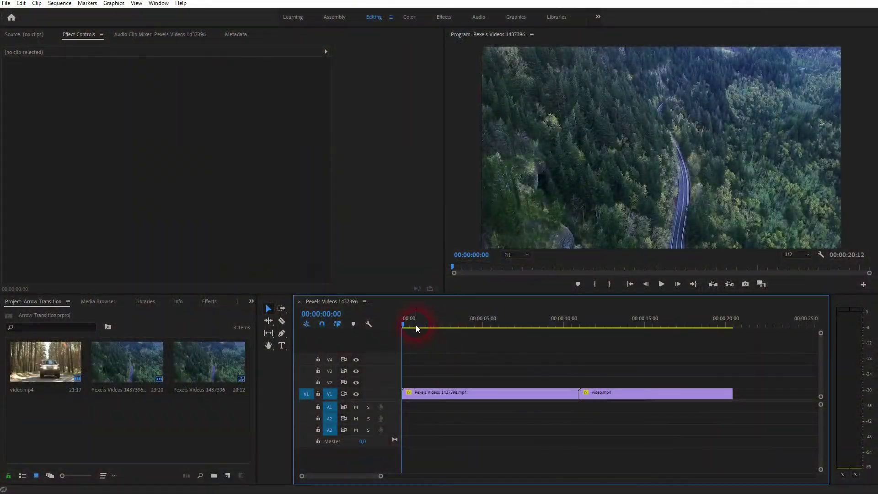
# Step: Scrub the sequence to locate the cut between the two forest road clips
pyautogui.moveTo(404, 323); pyautogui.dragTo(604, 353)
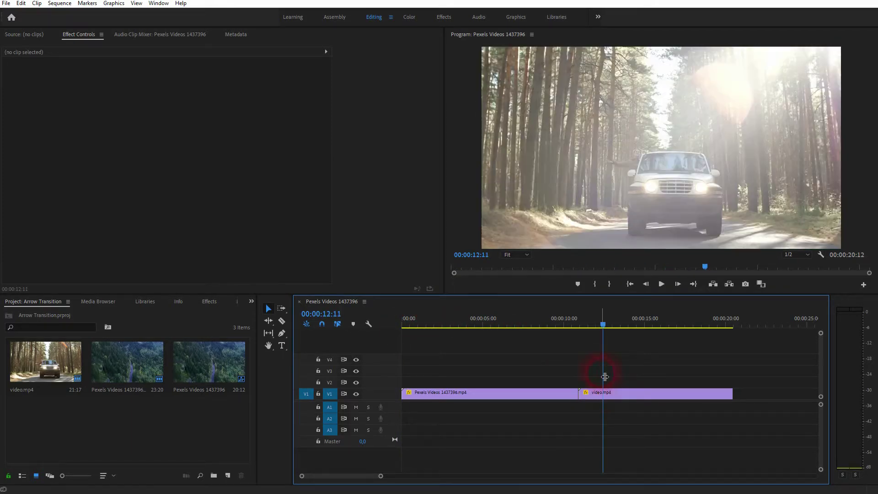
pyautogui.click(601, 328)
pyautogui.moveTo(602, 326); pyautogui.dragTo(563, 346)
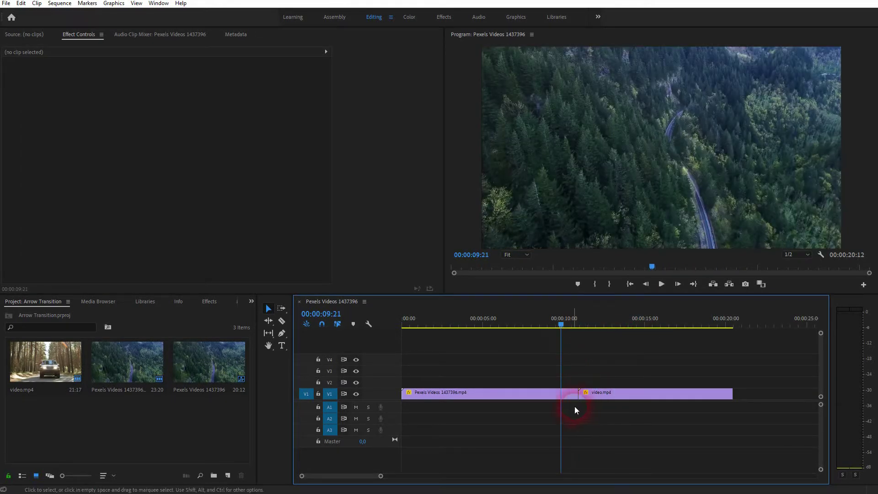
# Step: Create a 1920×1080 Black Video item and place it on V2 above the cut
pyautogui.rightClick(161, 412)
pyautogui.moveTo(218, 288)
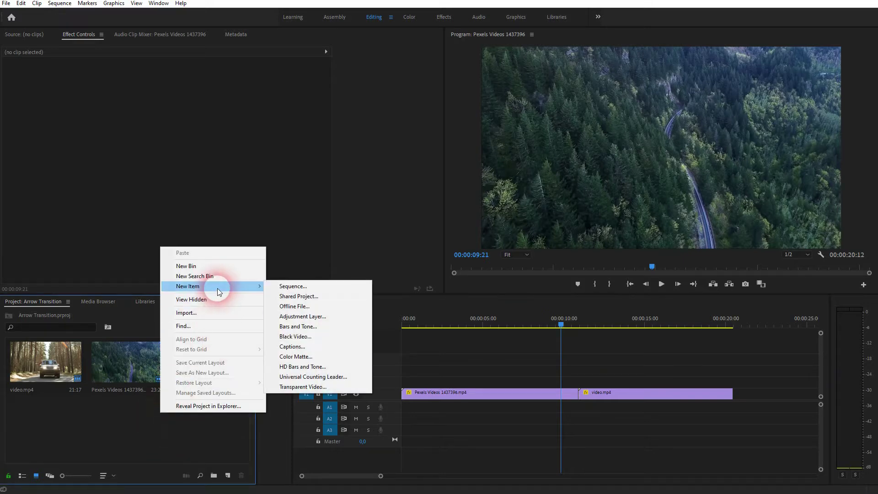
pyautogui.click(310, 336)
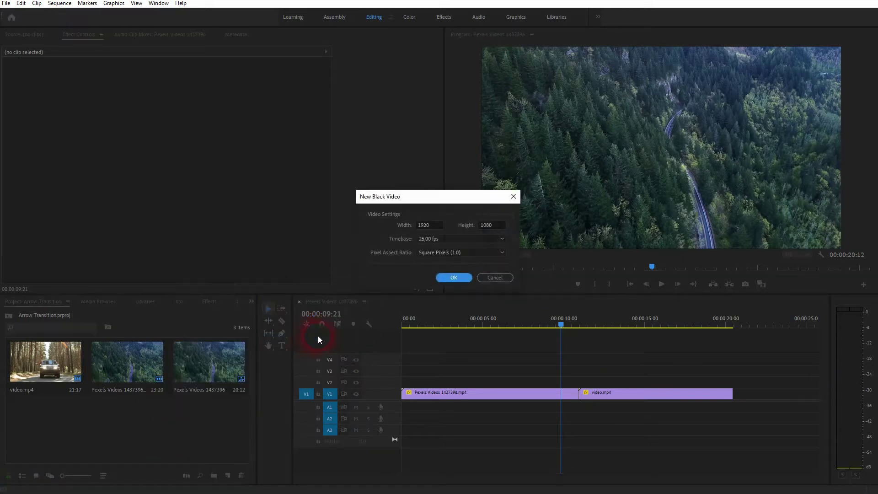
pyautogui.click(428, 225)
pyautogui.click(492, 229)
pyautogui.click(454, 278)
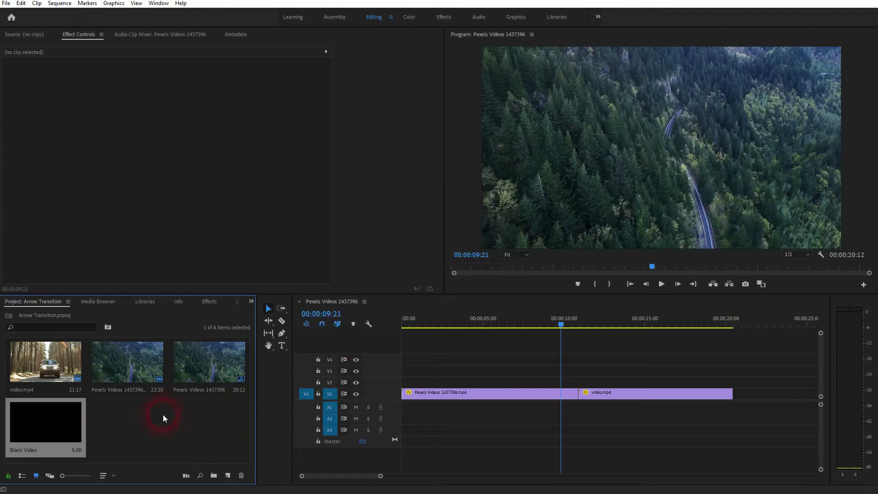
pyautogui.moveTo(36, 421); pyautogui.dragTo(540, 381)
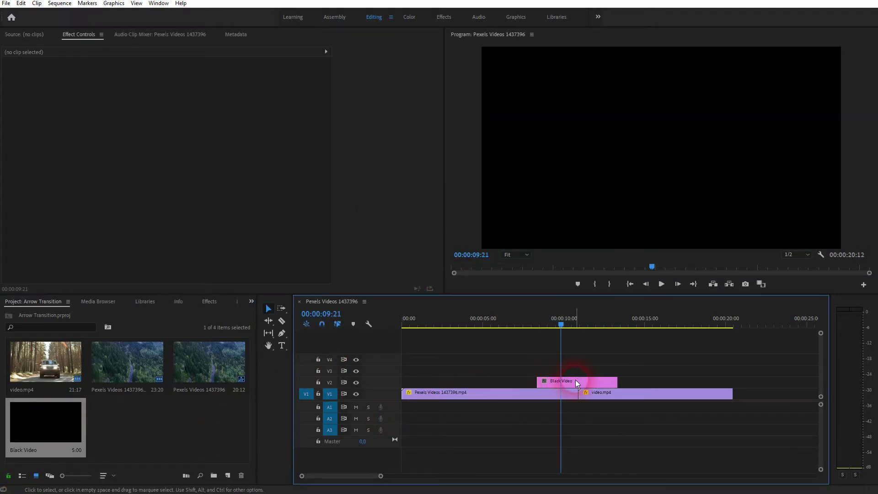
# Step: Set the Black Video's duration to 00:00:01:00 and slide it to straddle the edit point
pyautogui.rightClick(575, 379)
pyautogui.click(613, 209)
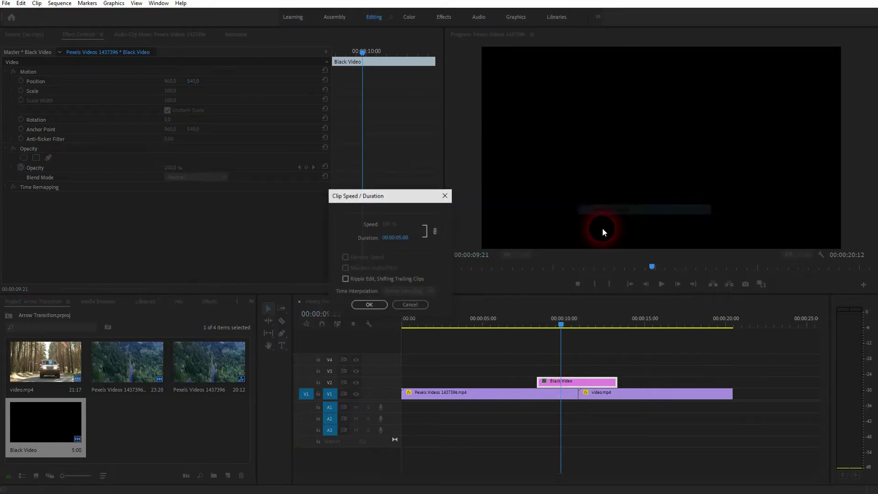
pyautogui.click(404, 237)
pyautogui.press('Return')
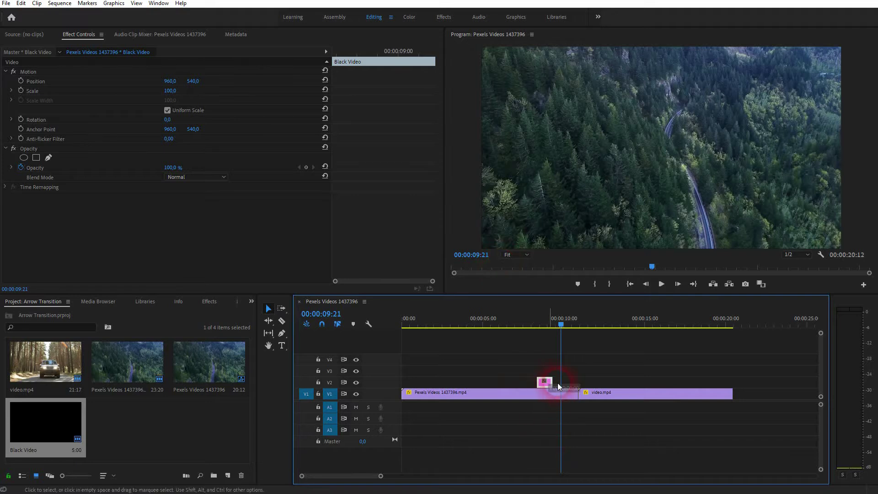
pyautogui.moveTo(560, 384); pyautogui.dragTo(602, 380)
pyautogui.scroll(5, 577, 387)
pyautogui.scroll(-2, 599, 405)
pyautogui.scroll(-2, 596, 404)
# Step: Apply the Color Correction Tint effect to the V2 Black Video, with Amount to Tint at 100%
pyautogui.moveTo(561, 326); pyautogui.dragTo(579, 328)
pyautogui.click(601, 382)
pyautogui.click(277, 342)
pyautogui.click(206, 302)
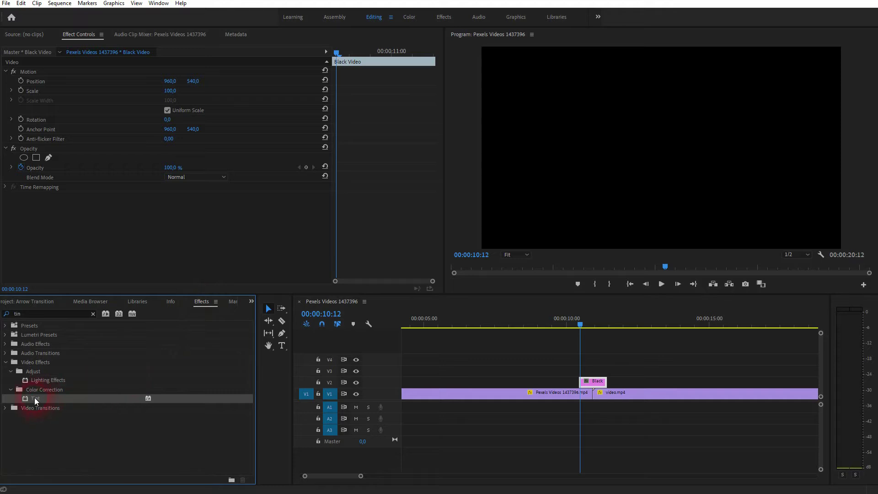
pyautogui.doubleClick(19, 313)
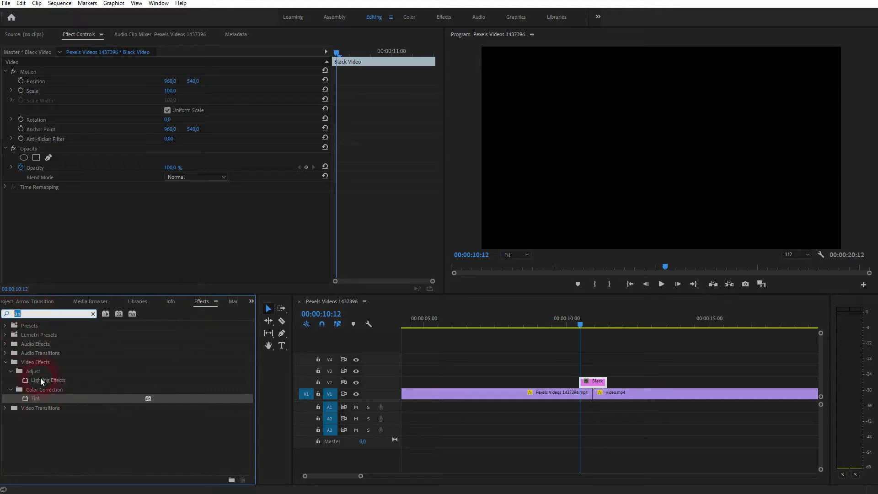
pyautogui.moveTo(37, 398); pyautogui.dragTo(594, 384)
pyautogui.click(29, 197)
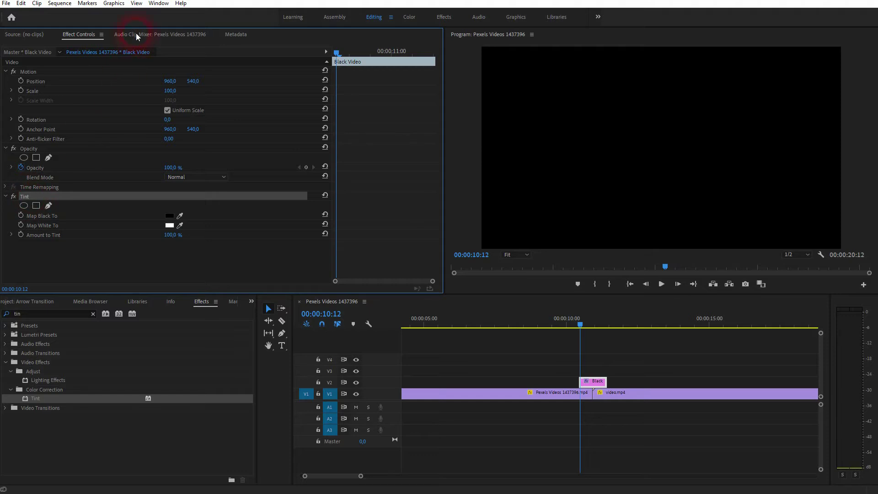
pyautogui.click(154, 5)
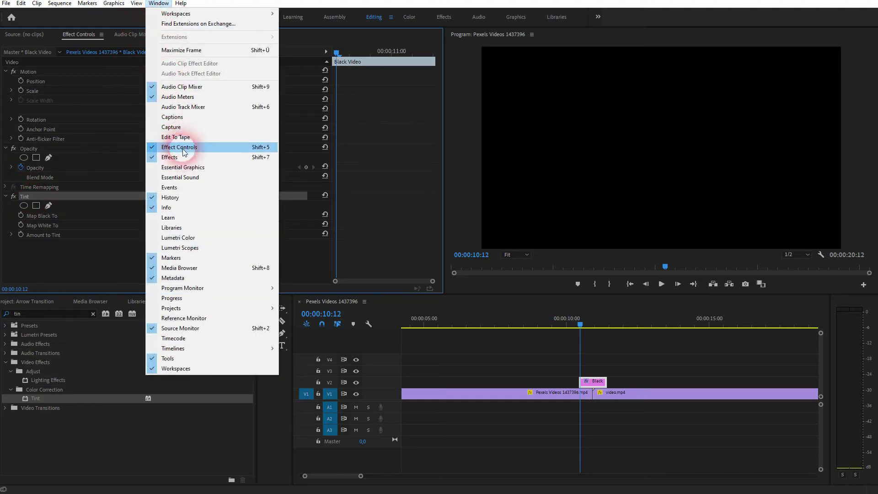
pyautogui.click(169, 157)
pyautogui.click(26, 195)
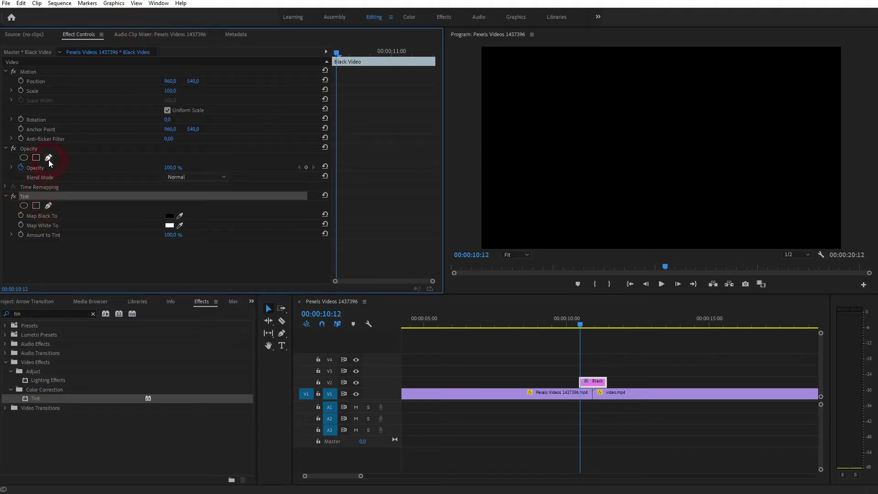
# Step: Start a pen opacity mask on the Black Video and zoom the Program monitor to 25%
pyautogui.click(29, 147)
pyautogui.click(48, 157)
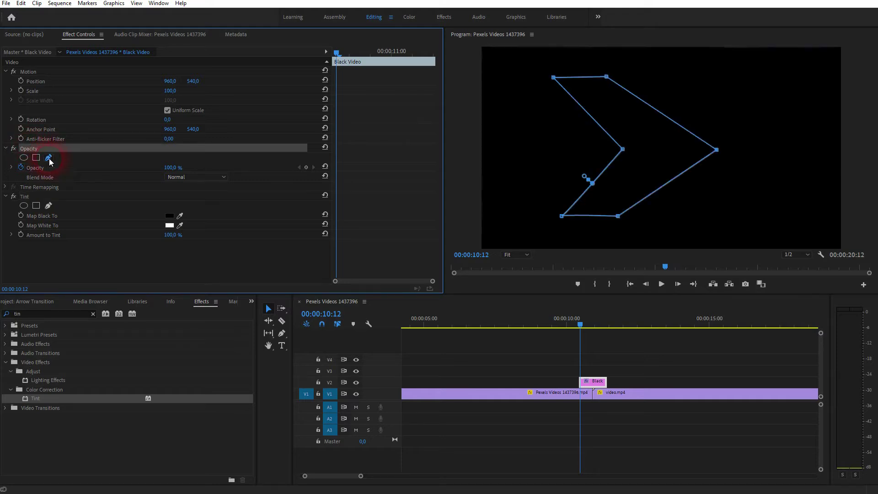
pyautogui.click(409, 213)
pyautogui.click(520, 256)
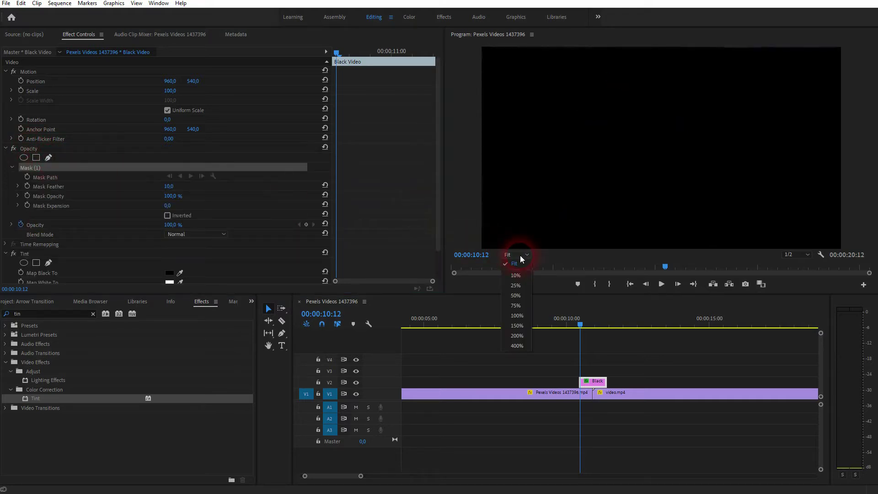
pyautogui.click(522, 284)
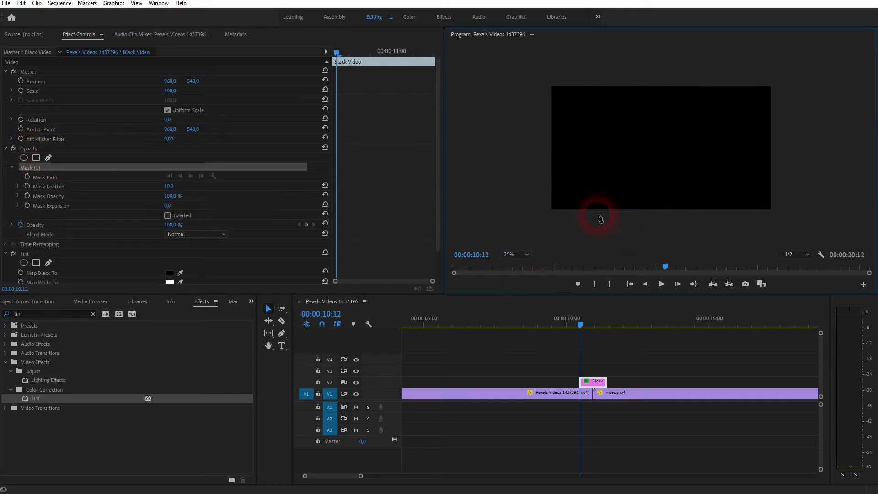
# Step: Draw a closed chevron arrow mask with its corners extending beyond the top and bottom of the frame
pyautogui.click(551, 215)
pyautogui.click(598, 154)
pyautogui.moveTo(600, 152); pyautogui.dragTo(601, 149)
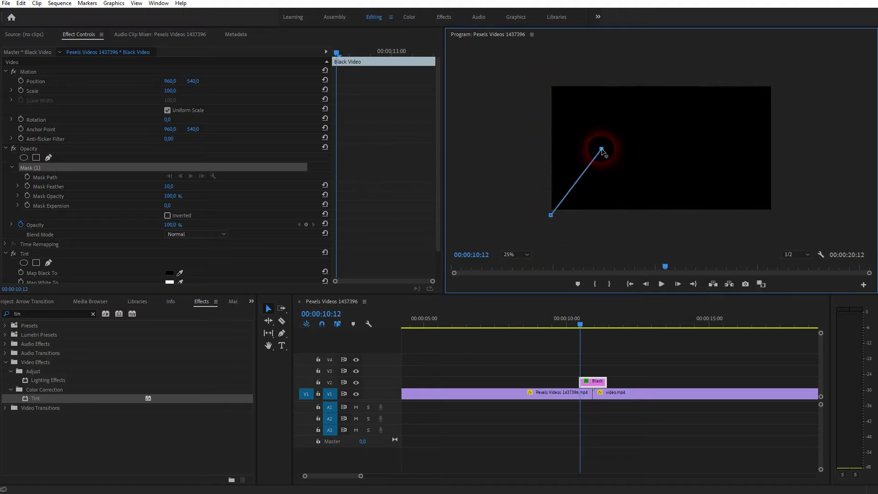
pyautogui.click(540, 73)
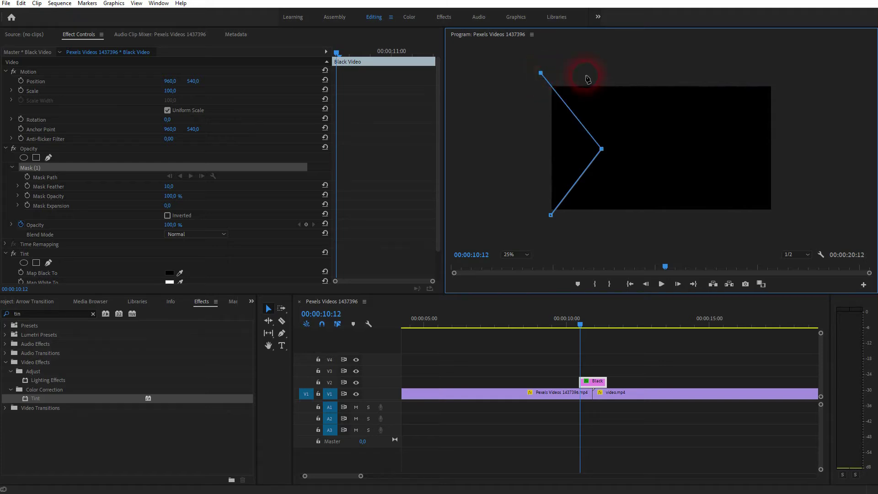
pyautogui.click(636, 70)
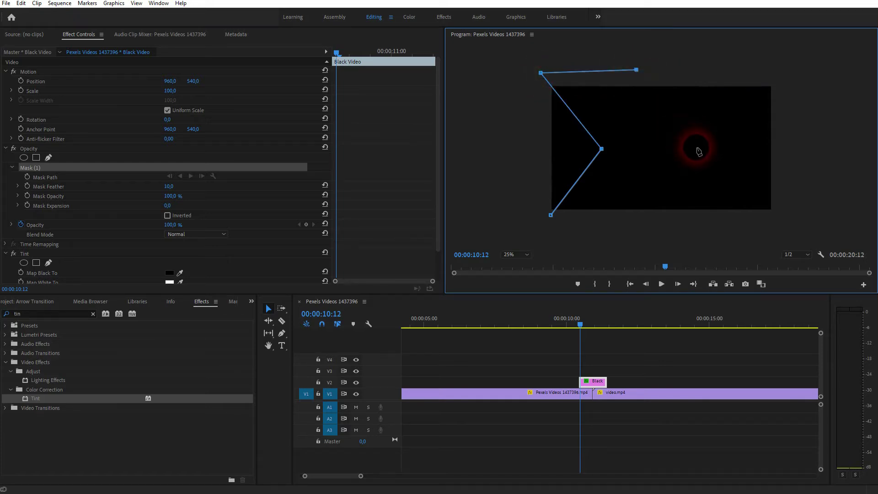
pyautogui.click(696, 147)
pyautogui.click(643, 221)
pyautogui.click(550, 216)
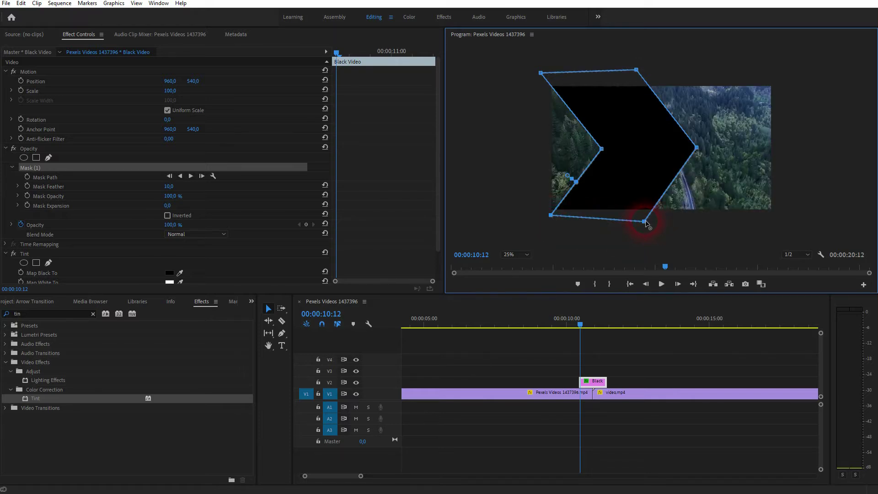
# Step: Adjust the arrow mask's bottom-right, top-right and top-left corners slightly inward
pyautogui.moveTo(644, 222); pyautogui.dragTo(644, 217)
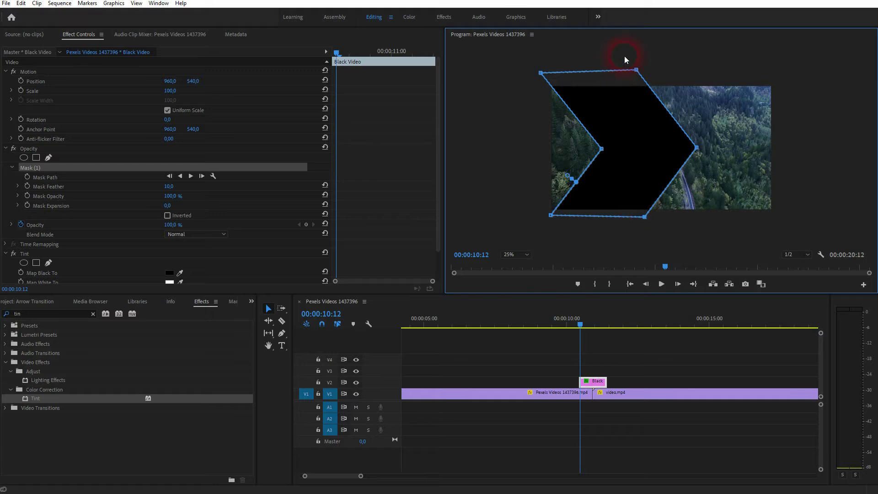
pyautogui.moveTo(636, 70); pyautogui.dragTo(639, 78)
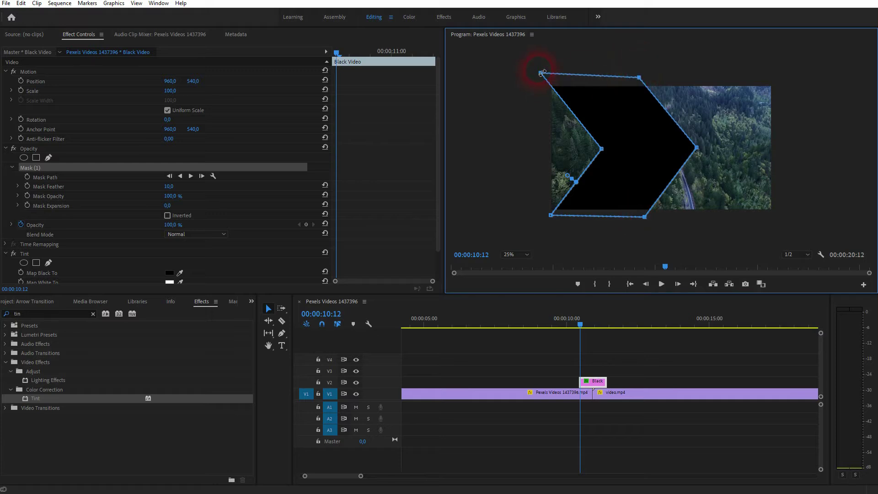
pyautogui.moveTo(542, 73); pyautogui.dragTo(548, 79)
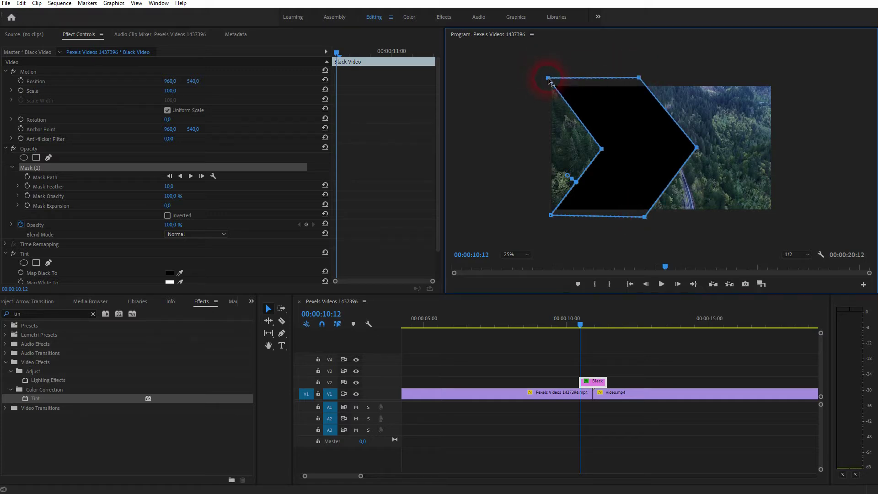
pyautogui.click(697, 148)
# Step: At Fit zoom, nudge the arrow tip right and down, then recheck at 25% with the outline hidden
pyautogui.click(527, 256)
pyautogui.click(527, 266)
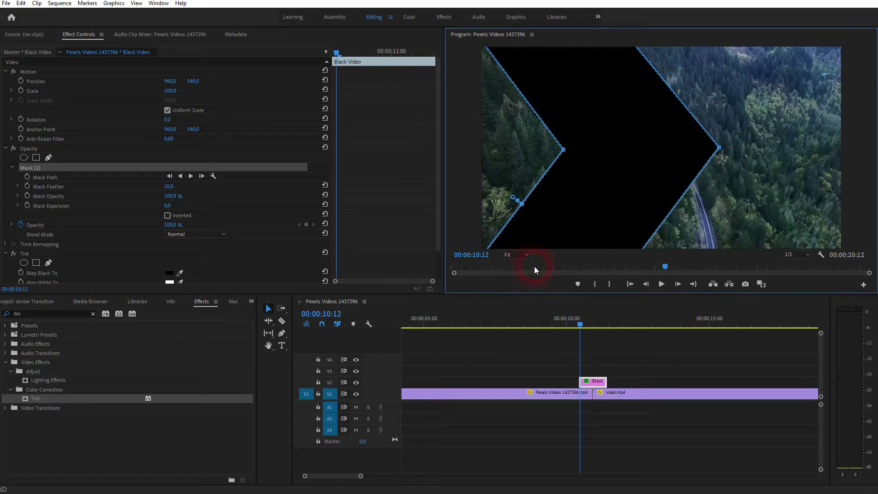
pyautogui.click(720, 148)
pyautogui.moveTo(720, 149); pyautogui.dragTo(725, 153)
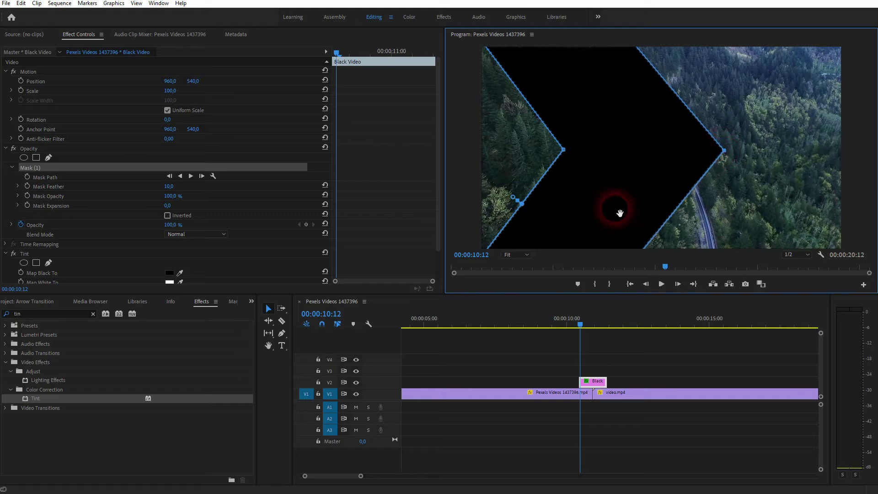
pyautogui.click(528, 256)
pyautogui.click(527, 284)
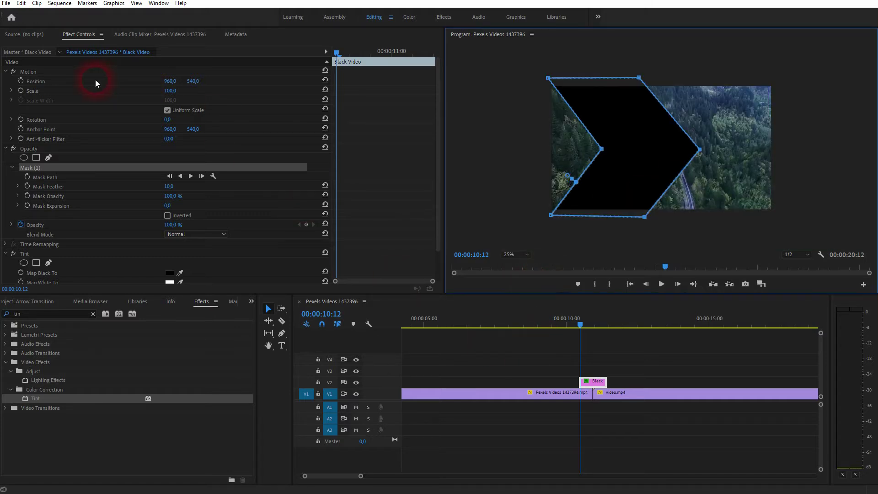
pyautogui.click(29, 148)
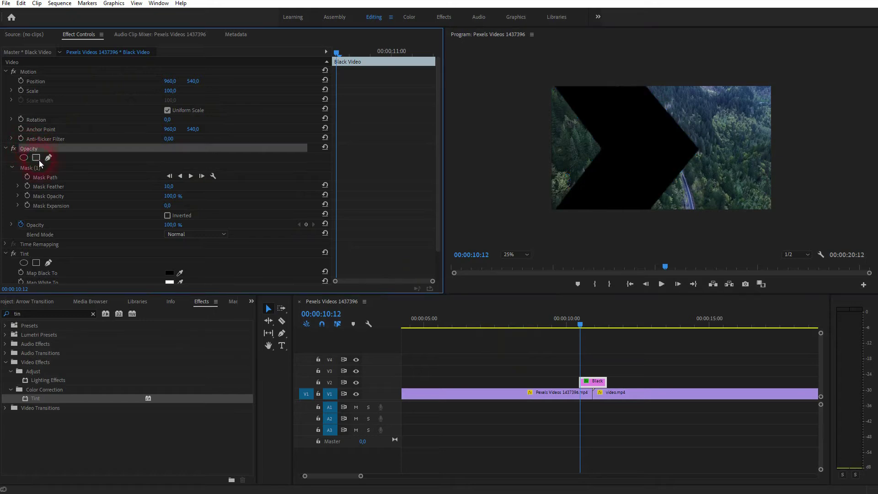
pyautogui.click(33, 167)
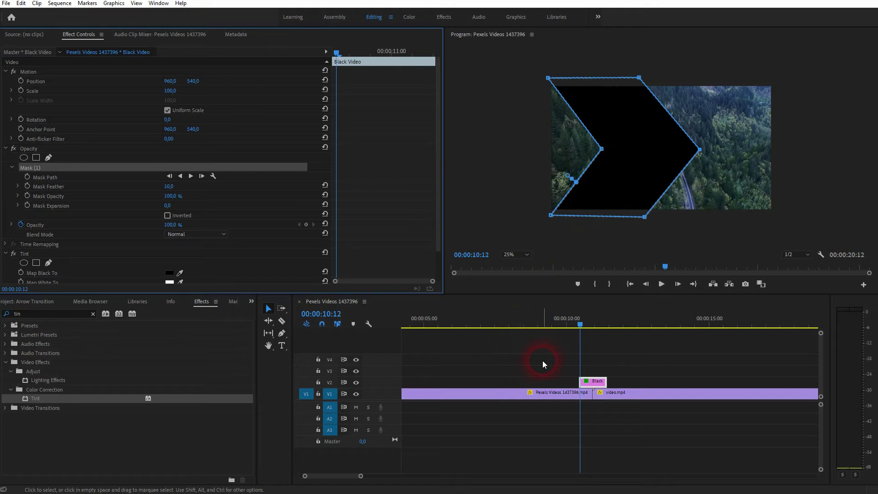
# Step: Preview the arrow across the cut, then select the Black Video at its first frame
pyautogui.click(547, 348)
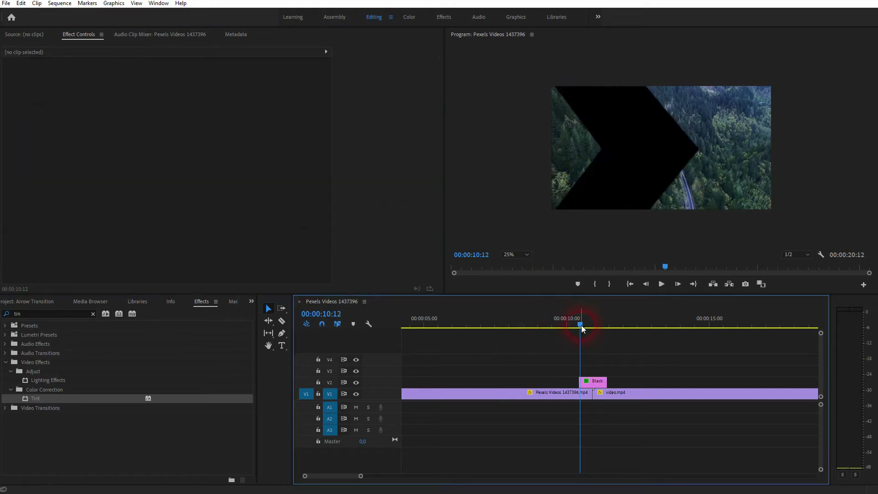
pyautogui.moveTo(580, 325); pyautogui.dragTo(579, 345)
pyautogui.click(605, 393)
pyautogui.click(594, 382)
pyautogui.click(121, 109)
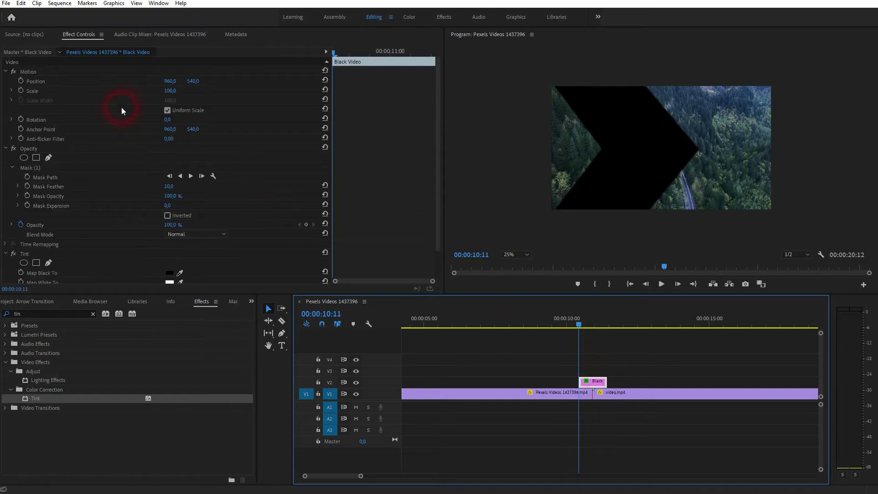
pyautogui.click(330, 55)
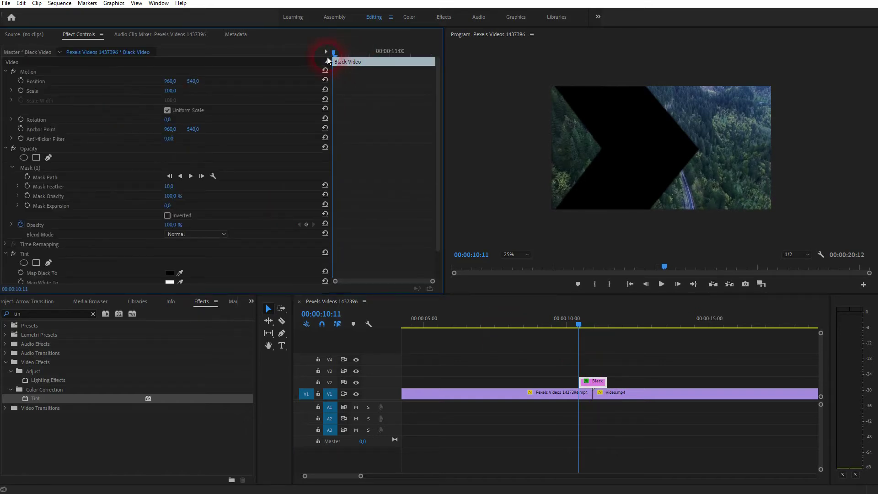
# Step: Keyframe Position at the clip start with X at -384, placing the arrow off-screen left
pyautogui.click(24, 72)
pyautogui.click(32, 82)
pyautogui.click(23, 81)
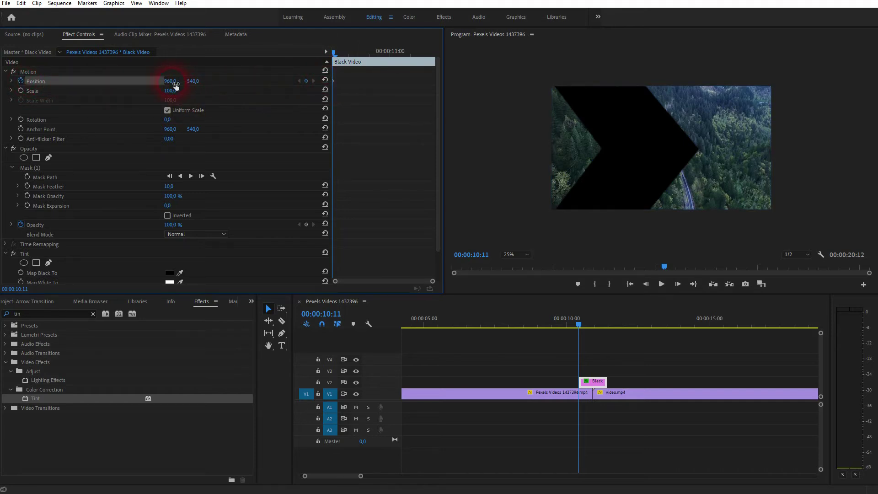
pyautogui.moveTo(171, 82); pyautogui.dragTo(5, 81)
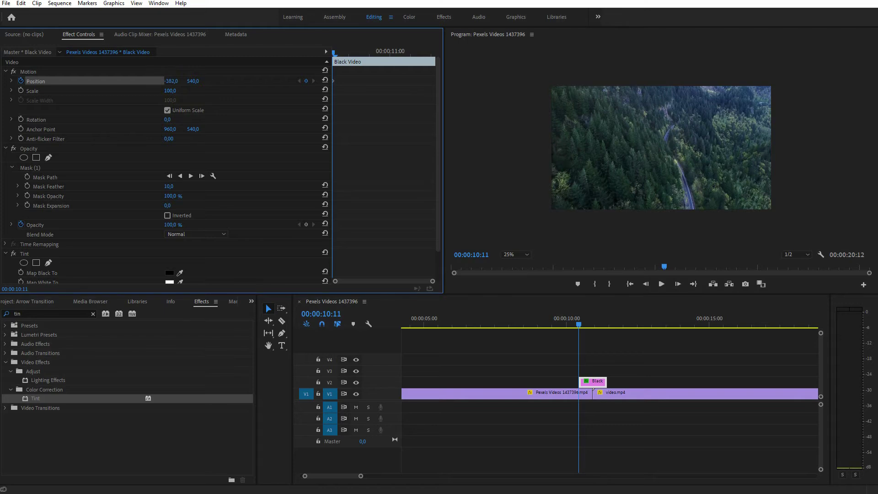
pyautogui.click(185, 82)
pyautogui.moveTo(334, 53); pyautogui.dragTo(433, 59)
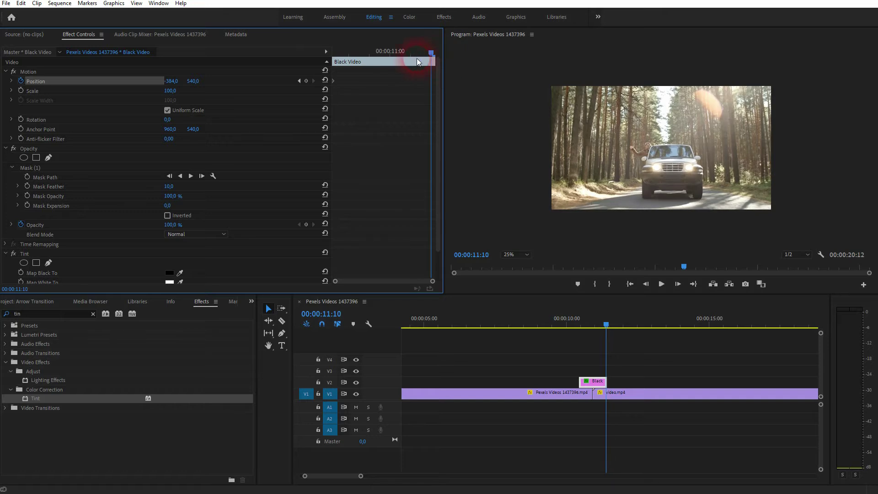
# Step: Add an end Position keyframe with X past the right edge, then scrub to check the sweep
pyautogui.click(306, 82)
pyautogui.moveTo(170, 82); pyautogui.dragTo(421, 82)
pyautogui.moveTo(432, 51); pyautogui.dragTo(326, 64)
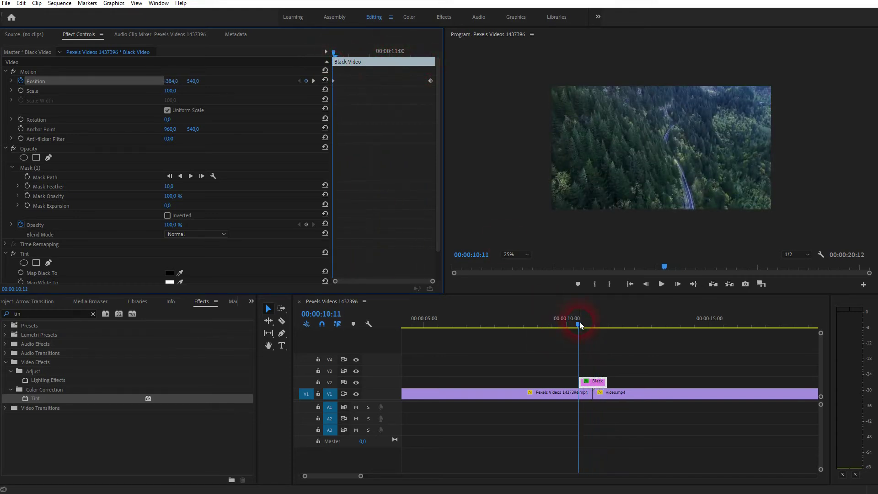
pyautogui.moveTo(579, 323); pyautogui.dragTo(594, 325)
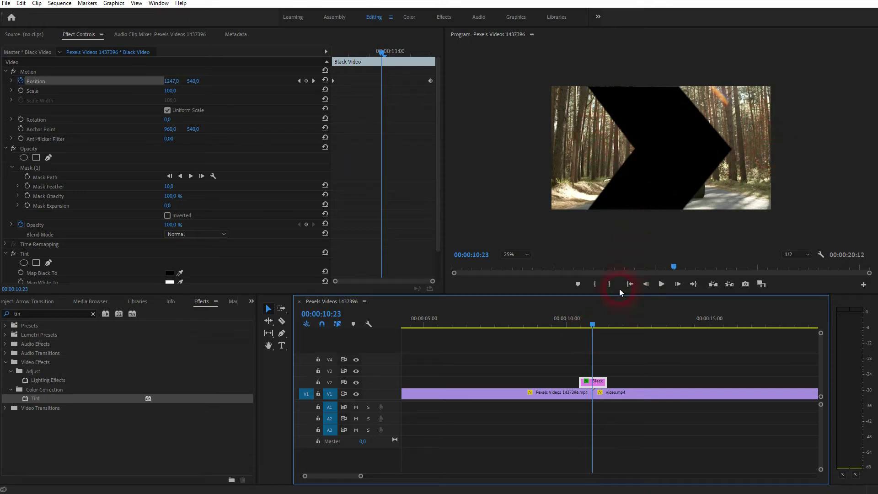
# Step: Duplicate the arrow clip from V2 onto V3 and offset the copy a few frames later
pyautogui.moveTo(596, 325)
pyautogui.mouseDown()
pyautogui.moveTo(583, 326)
pyautogui.moveTo(594, 331)
pyautogui.mouseUp()
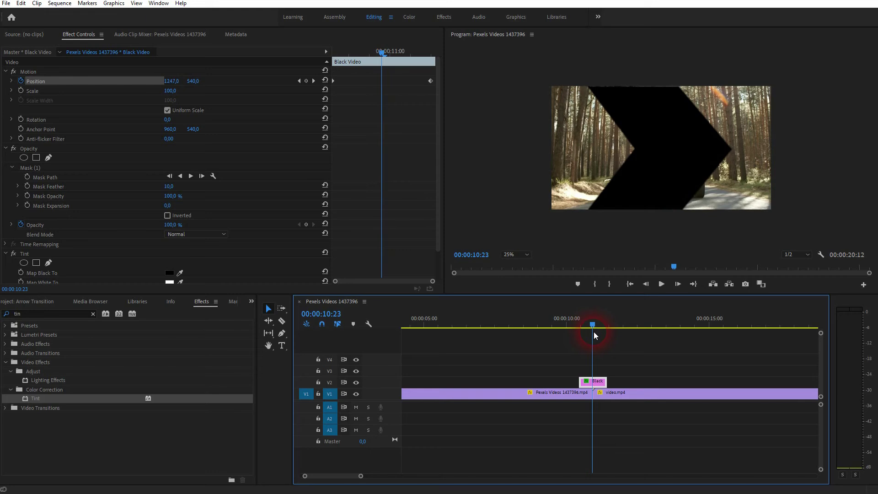
pyautogui.click(601, 385)
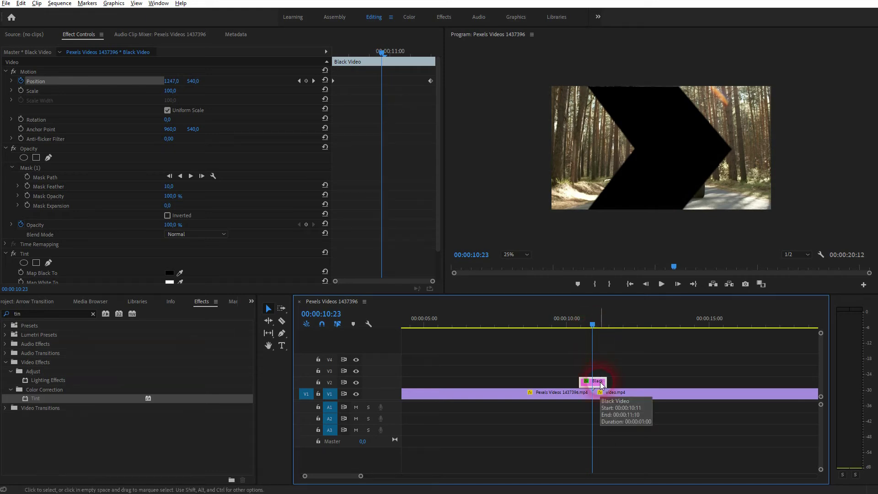
pyautogui.moveTo(601, 385); pyautogui.dragTo(595, 325)
pyautogui.click(591, 385)
pyautogui.press('=')
pyautogui.press('=')
pyautogui.press('=')
pyautogui.moveTo(610, 378); pyautogui.dragTo(568, 372)
pyautogui.press('-')
pyautogui.press('-')
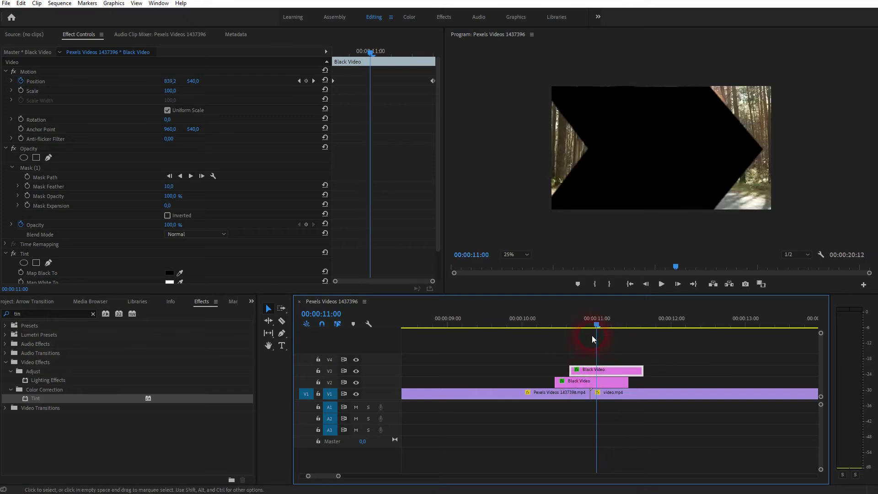
# Step: Duplicate the V3 arrow clip onto V4 as a third staggered copy
pyautogui.moveTo(599, 322); pyautogui.dragTo(625, 347)
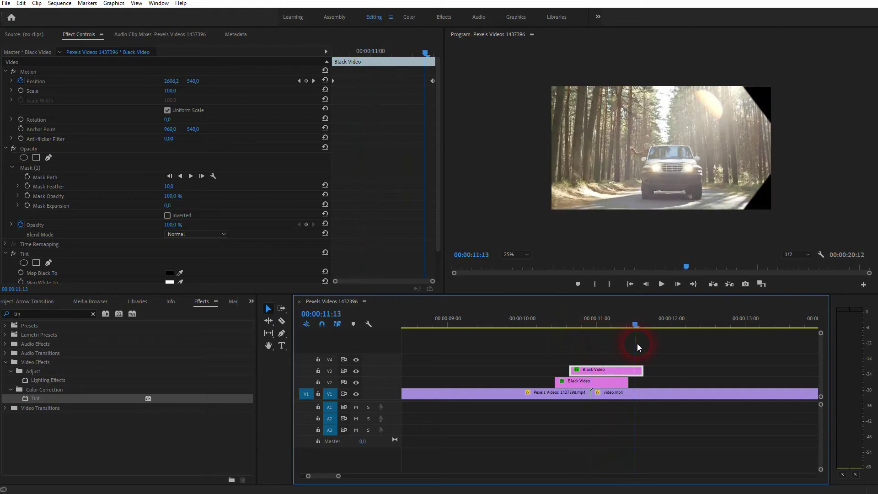
pyautogui.moveTo(637, 344); pyautogui.dragTo(591, 345)
pyautogui.moveTo(586, 371)
pyautogui.mouseDown()
pyautogui.moveTo(585, 360)
pyautogui.moveTo(594, 362)
pyautogui.mouseUp()
pyautogui.press('=')
# Step: Shift all three arrow clips a few frames earlier and review the wipe around 10:19
pyautogui.moveTo(589, 321); pyautogui.dragTo(587, 385)
pyautogui.moveTo(537, 319); pyautogui.dragTo(548, 351)
pyautogui.moveTo(564, 382); pyautogui.dragTo(529, 378)
pyautogui.moveTo(541, 324); pyautogui.dragTo(556, 358)
pyautogui.moveTo(589, 325); pyautogui.dragTo(577, 349)
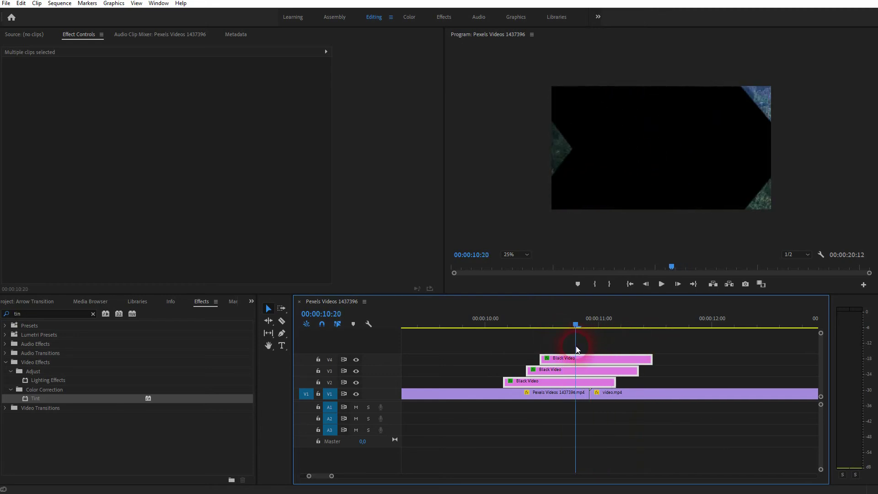
# Step: Copy the V4 arrow clip onto a new V5 track, undoing an accidental three-clip copy
pyautogui.click(569, 136)
pyautogui.moveTo(580, 356); pyautogui.dragTo(658, 348)
pyautogui.hotkey('ctrl', 'z')
pyautogui.click(596, 358)
pyautogui.scroll(-1, 585, 358)
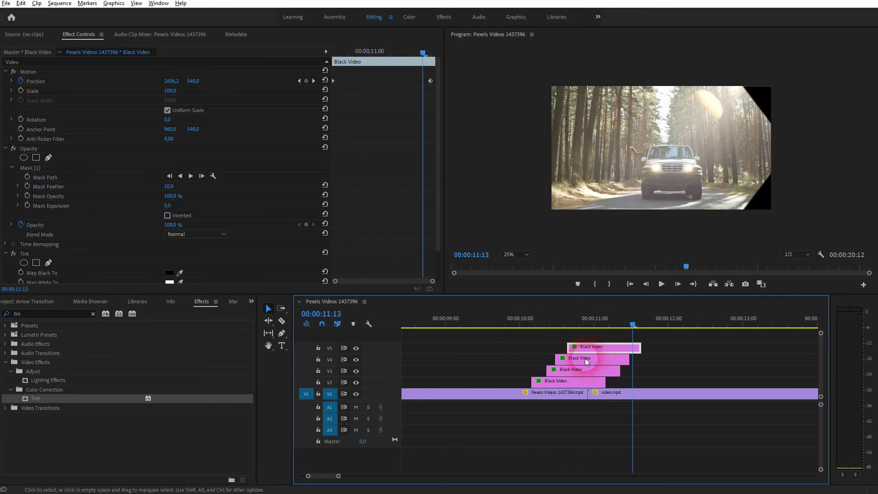
pyautogui.press('alt')
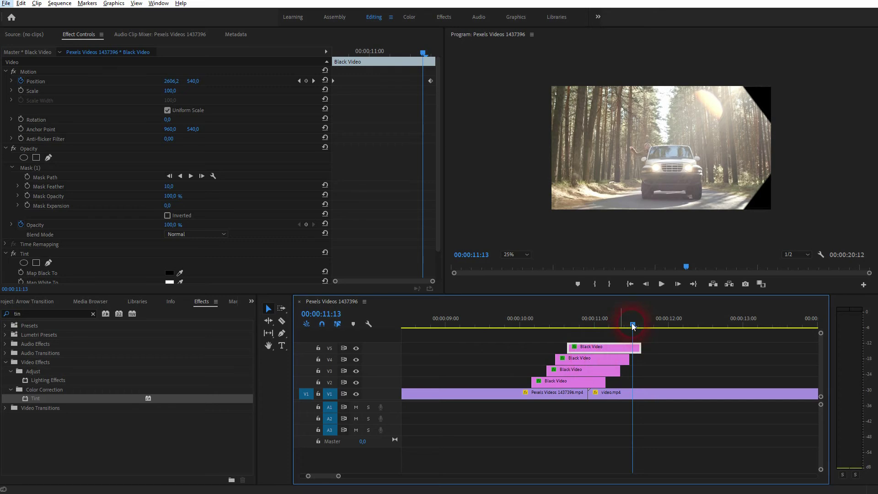
# Step: Play the four-arrow transition from just before the cut
pyautogui.moveTo(633, 326); pyautogui.dragTo(517, 342)
pyautogui.press('space')
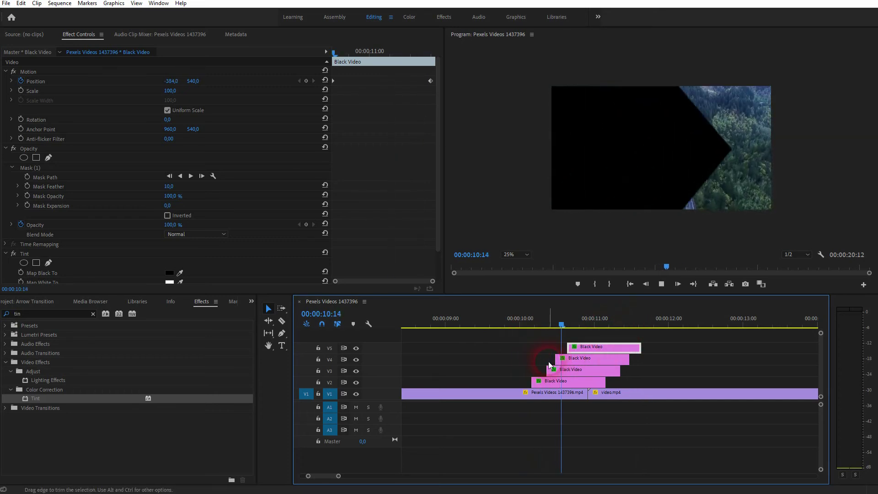
pyautogui.press('space')
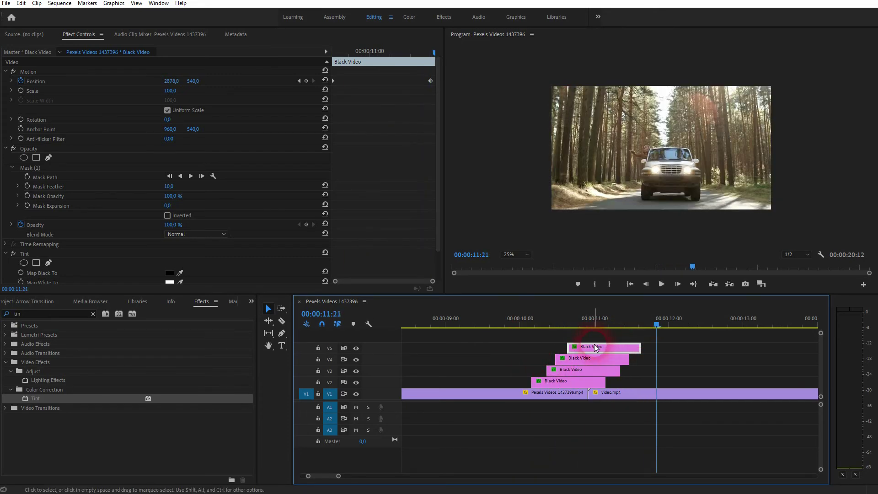
pyautogui.moveTo(655, 323); pyautogui.dragTo(555, 339)
pyautogui.click(606, 344)
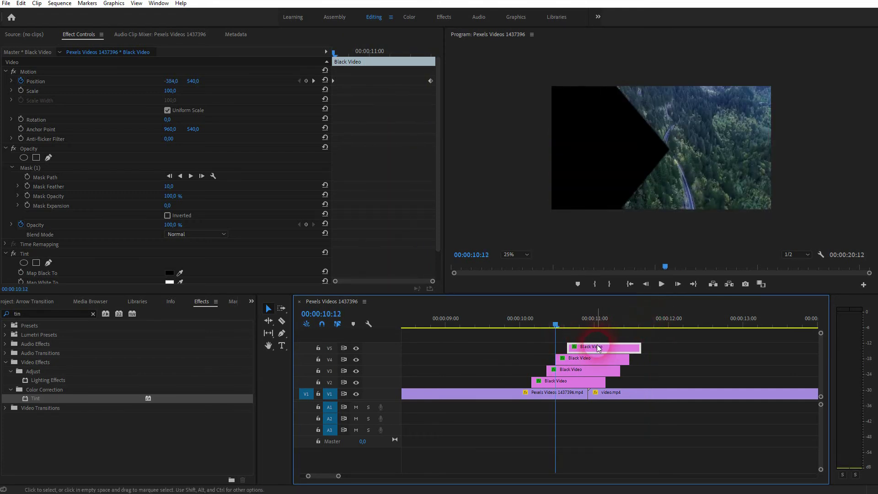
# Step: Set the V3 arrow copy's Tint Map Black To colour to pink e788ff
pyautogui.click(590, 347)
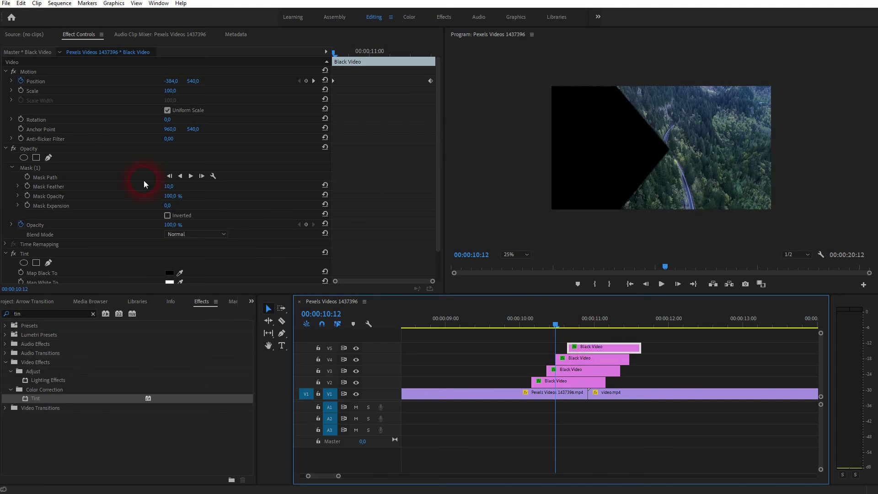
pyautogui.scroll(-2, 107, 210)
pyautogui.click(134, 242)
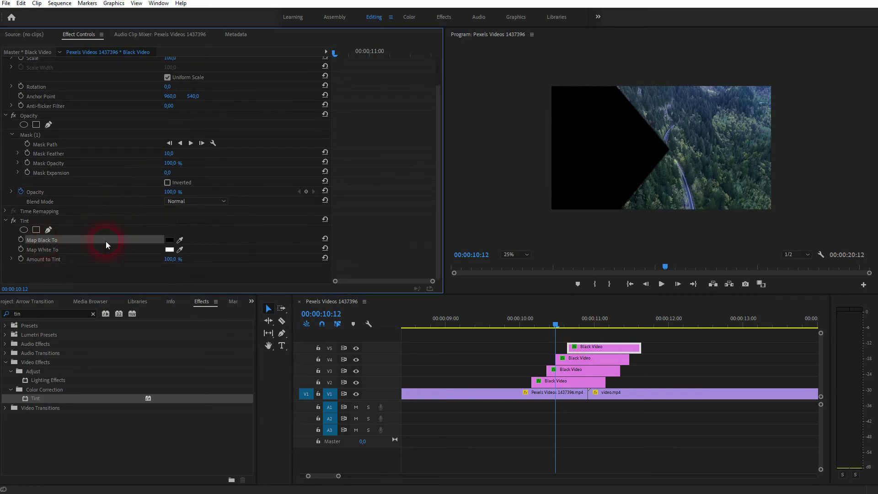
pyautogui.click(466, 337)
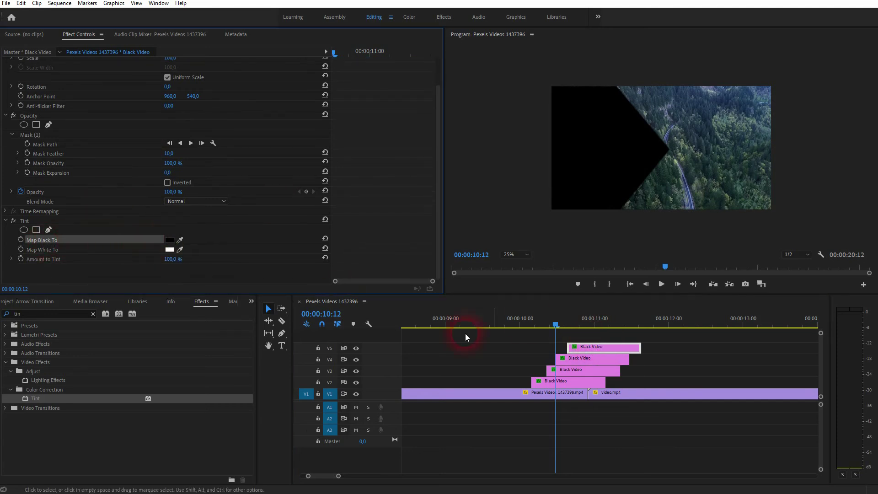
pyautogui.click(572, 378)
pyautogui.click(572, 369)
pyautogui.click(177, 274)
pyautogui.click(477, 229)
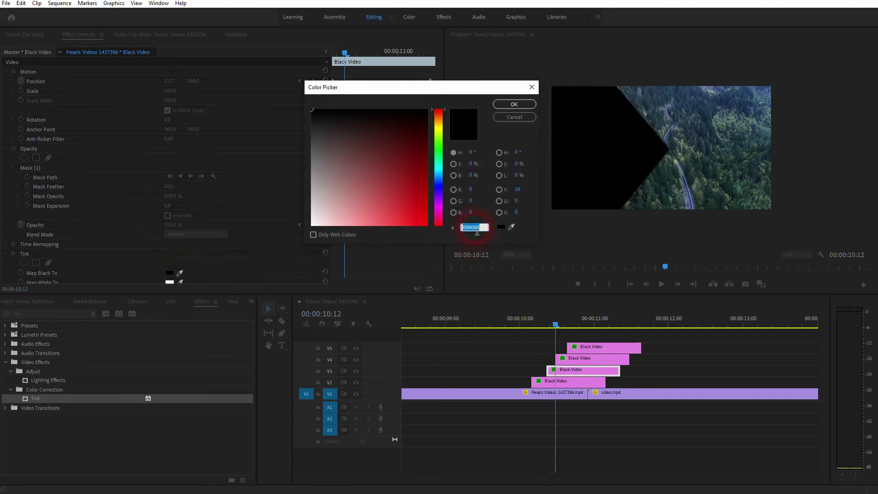
pyautogui.hotkey('ctrl', 'v')
pyautogui.click(516, 104)
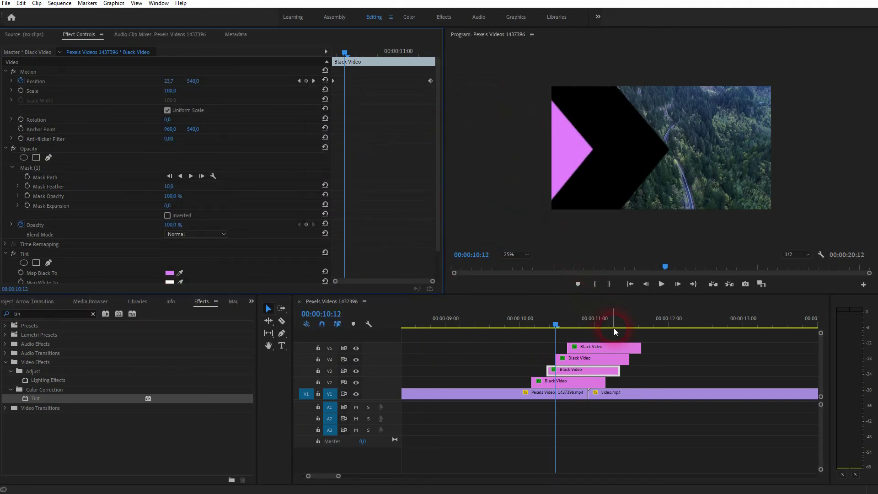
# Step: Tint the V5 arrow copy pink e788ff, then replay the transition from before the cut
pyautogui.click(595, 357)
pyautogui.click(597, 346)
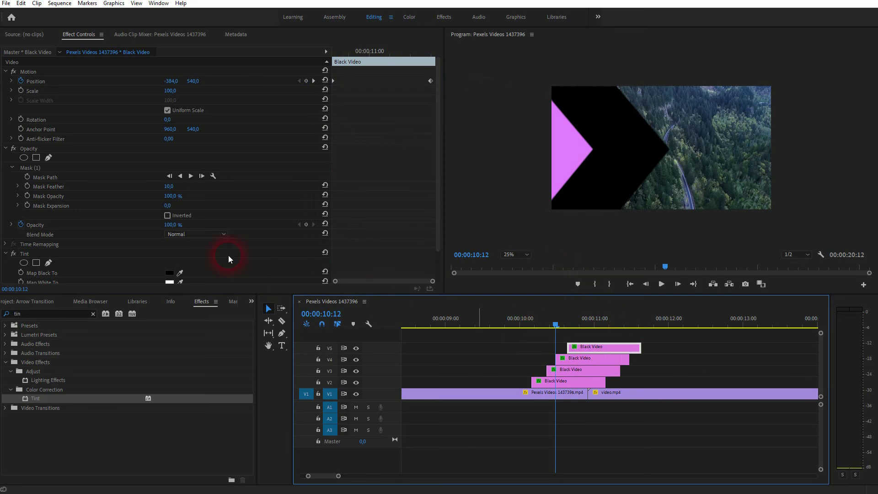
pyautogui.click(169, 273)
pyautogui.click(459, 228)
pyautogui.write('e788ff')
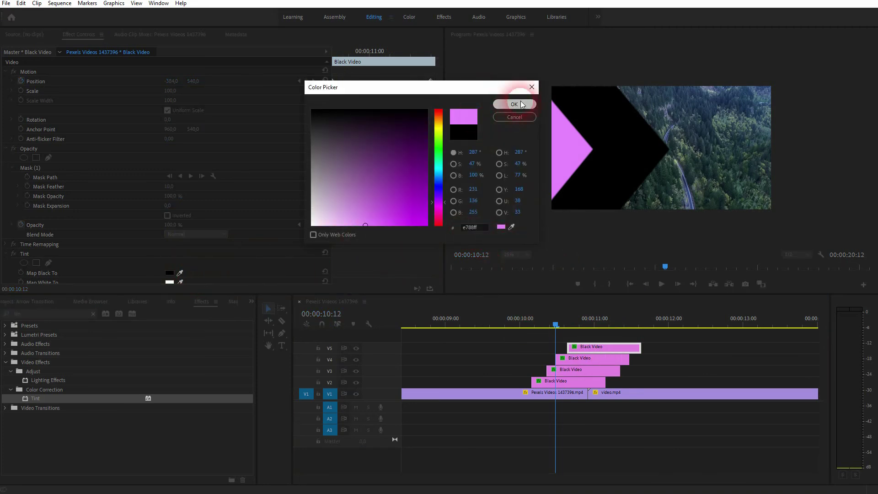
pyautogui.click(513, 104)
pyautogui.moveTo(551, 323); pyautogui.dragTo(520, 330)
pyautogui.press('space')
pyautogui.press('space')
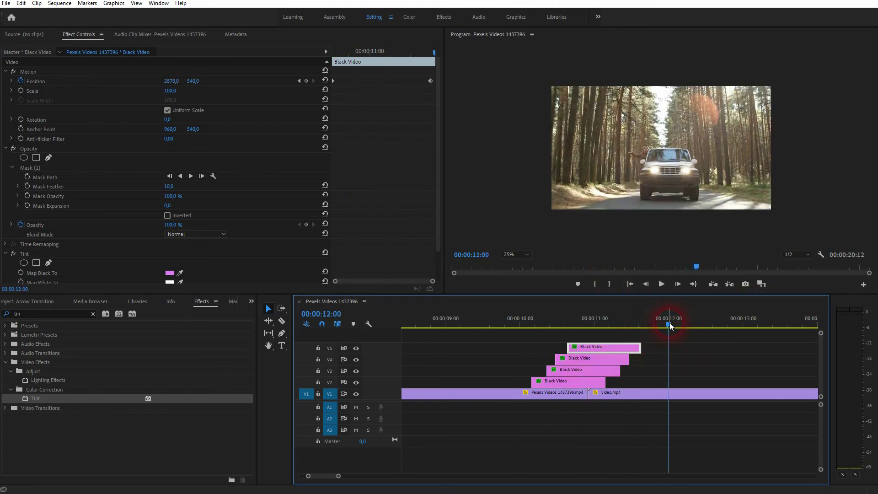
# Step: Delete the topmost arrow clip on V5
pyautogui.moveTo(670, 325); pyautogui.dragTo(680, 357)
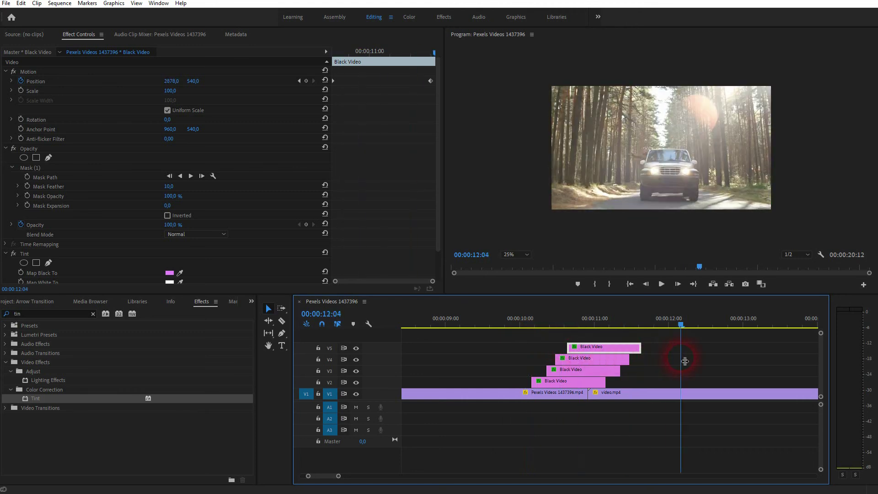
pyautogui.click(624, 349)
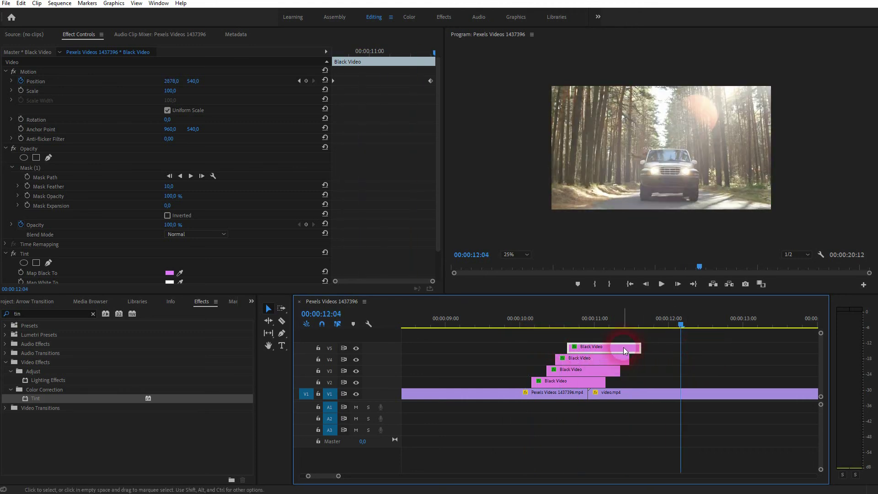
pyautogui.press('Delete')
pyautogui.click(671, 333)
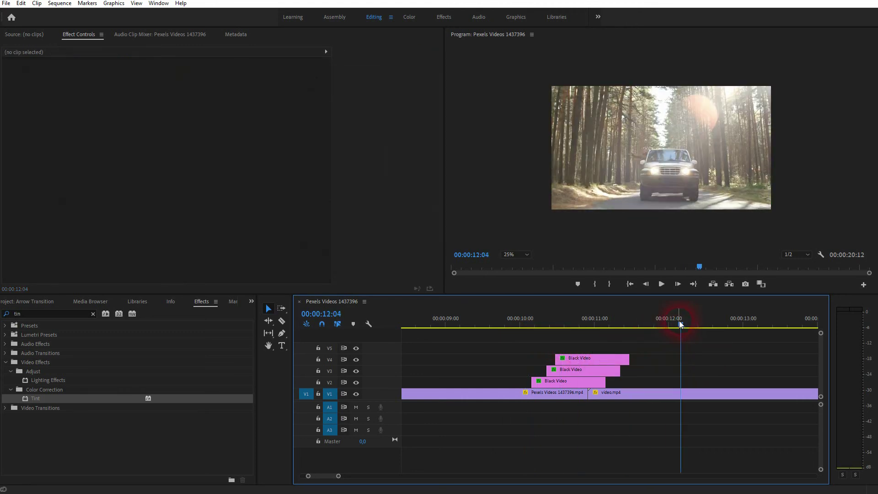
# Step: Play back the transition twice to review the three staggered arrows crossing the cut
pyautogui.moveTo(679, 323); pyautogui.dragTo(519, 342)
pyautogui.press('space')
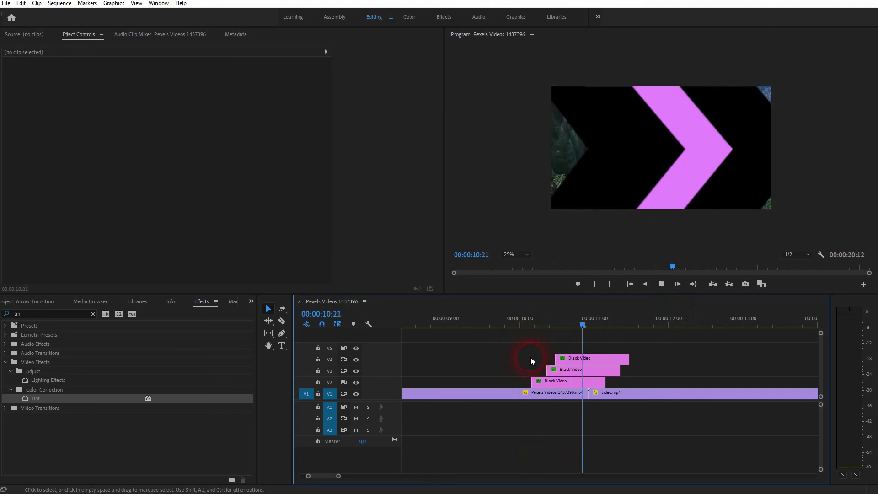
pyautogui.click(642, 322)
pyautogui.moveTo(652, 325); pyautogui.dragTo(507, 348)
pyautogui.press('space')
pyautogui.click(680, 340)
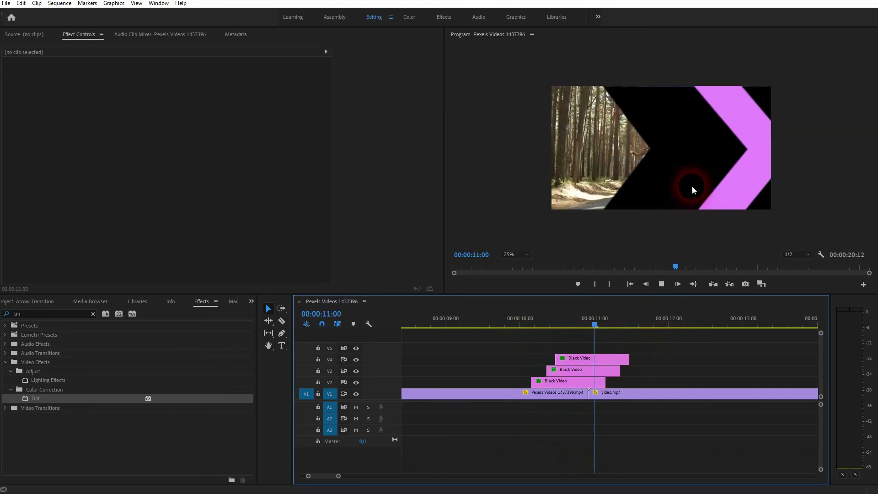
pyautogui.press('space')
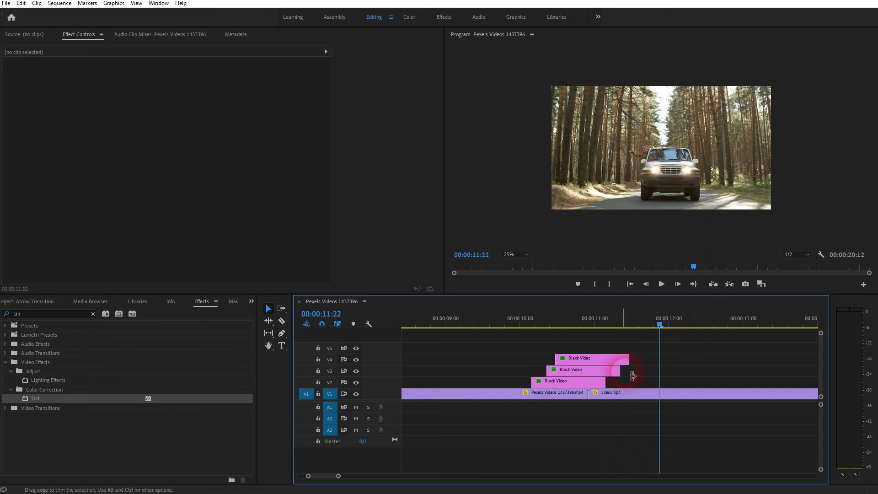